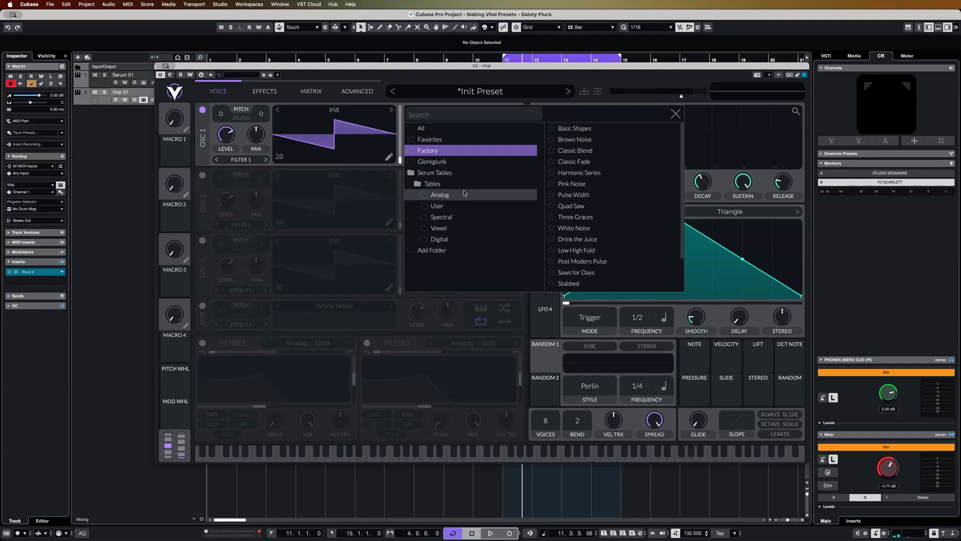
Step: Load the Analog wavetable BS2 - Acid into oscillator 1 and move its wavetable position to the last frame
left_click(463, 195)
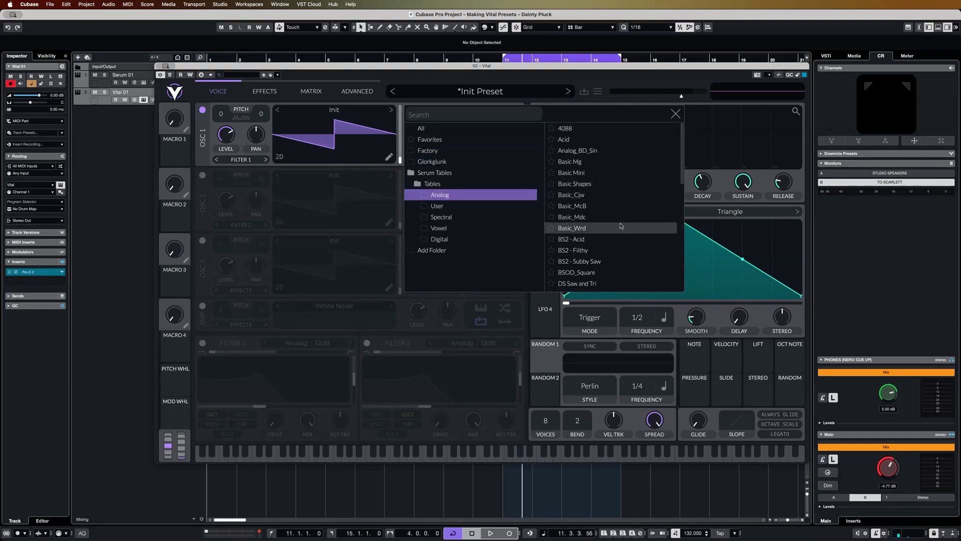
left_click(576, 238)
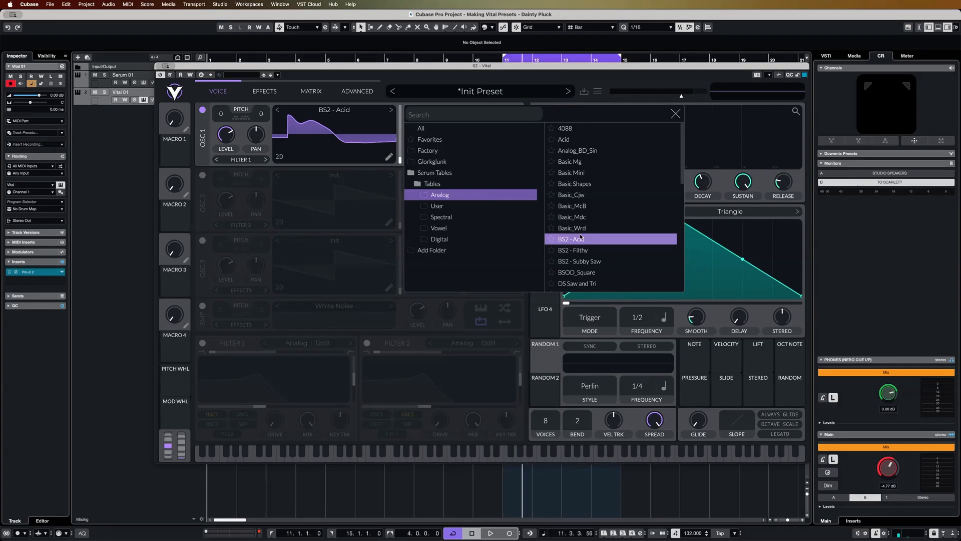
left_click(401, 160)
left_click_drag(401, 160, 405, 116)
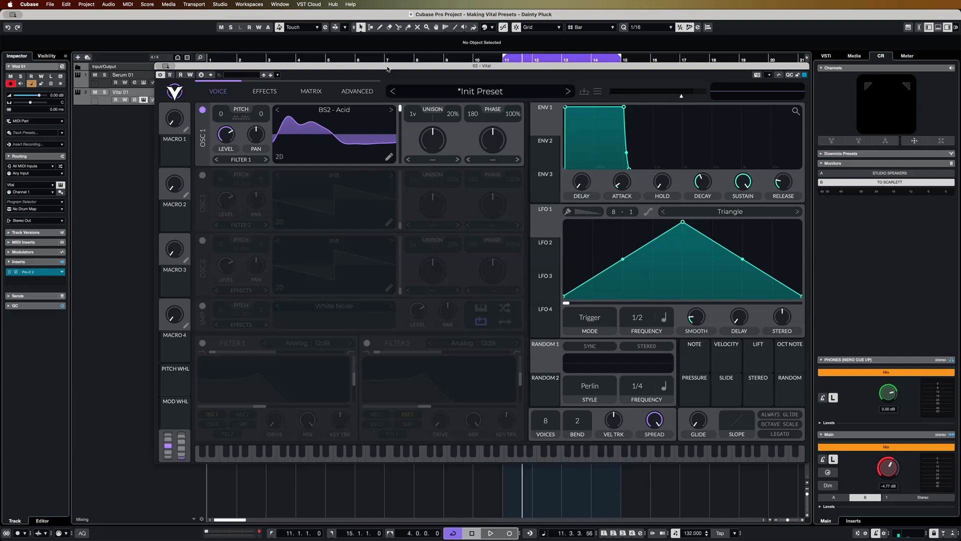
Step: Set oscillator 1's unison to 2 voices with 6% detune
scroll(412, 118, "up", 1)
left_click_drag(453, 117, 450, 131)
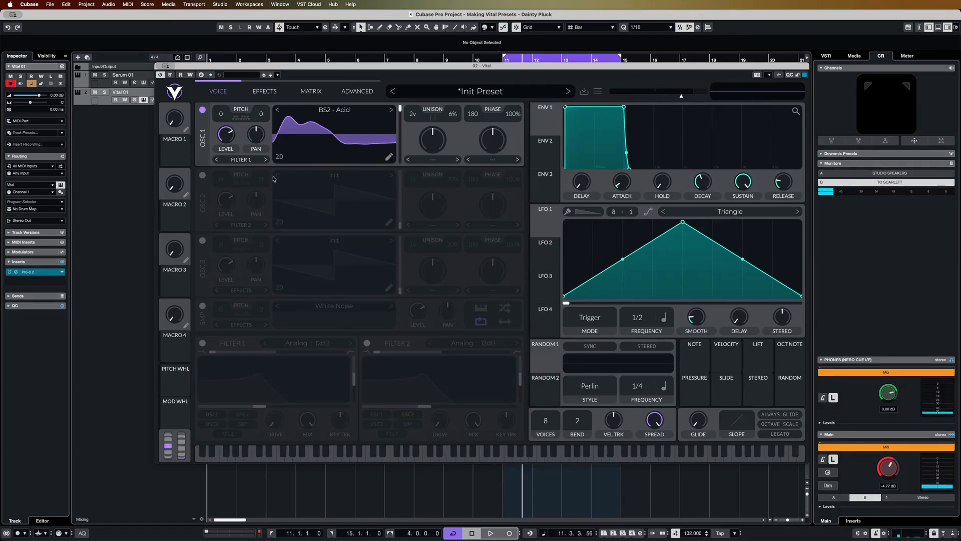
Step: Enable oscillator 2 with the Analog wavetable Basic Shapes and set its wavetable position to the triangle wave
left_click(202, 176)
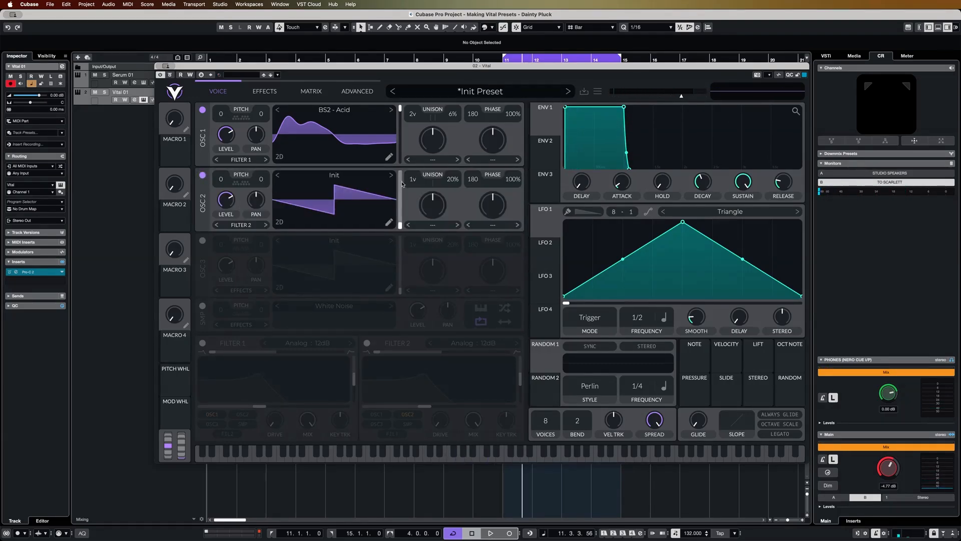
left_click(350, 175)
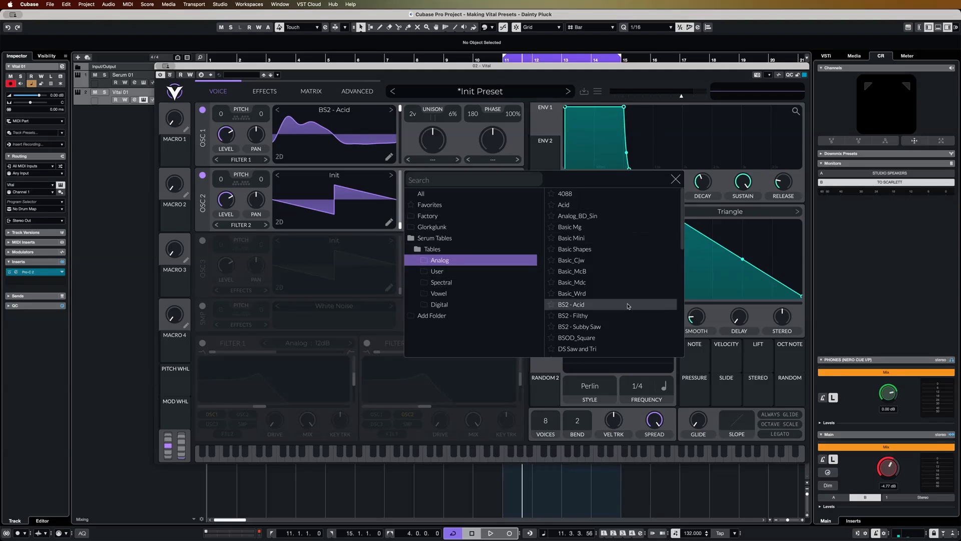
left_click(575, 249)
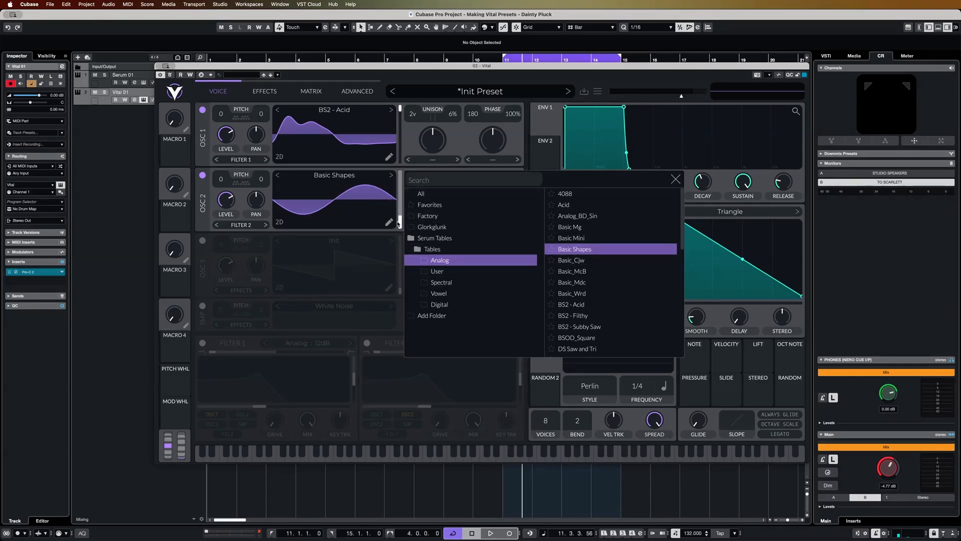
left_click_drag(399, 224, 399, 207)
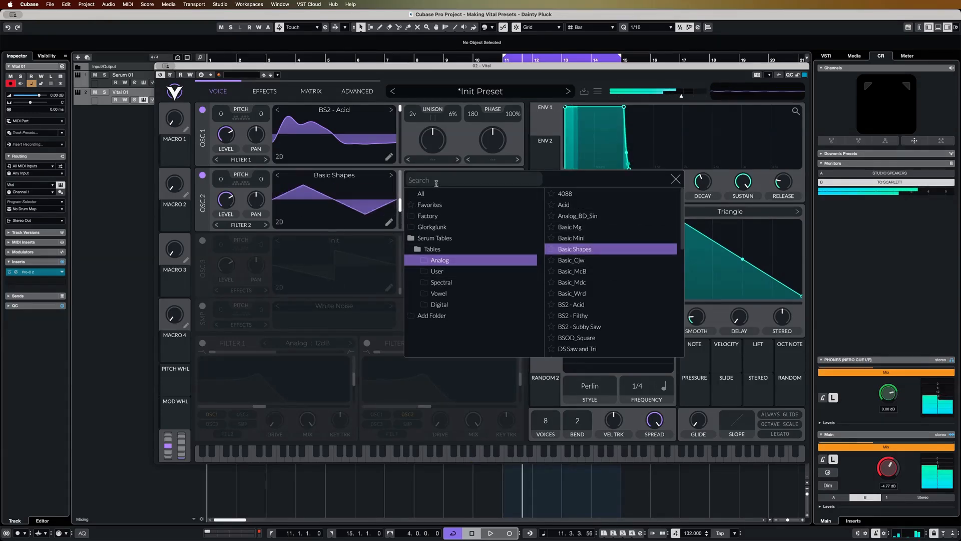
key("Escape")
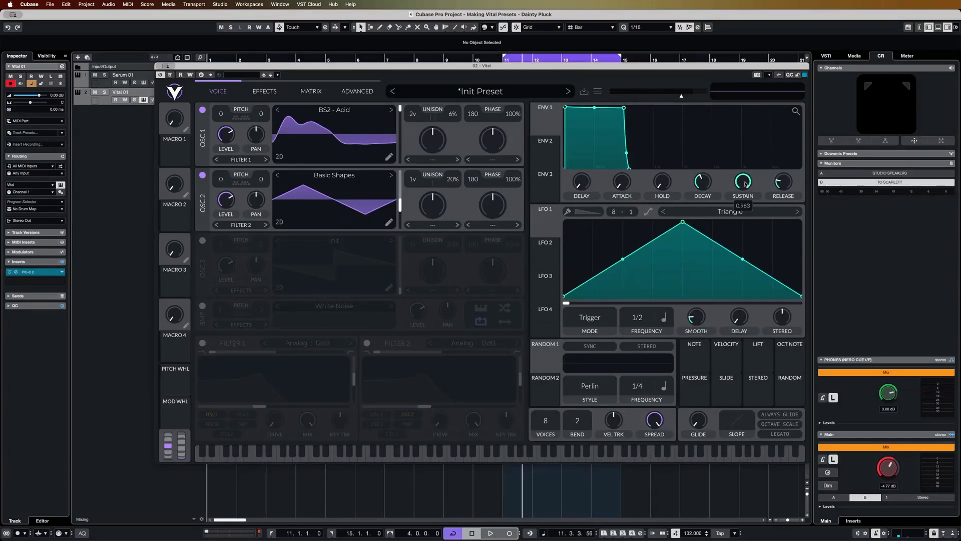
Step: Shape Envelope 1 into a pluck with zero sustain, a slightly shorter decay and a longer release
left_click_drag(745, 184, 735, 258)
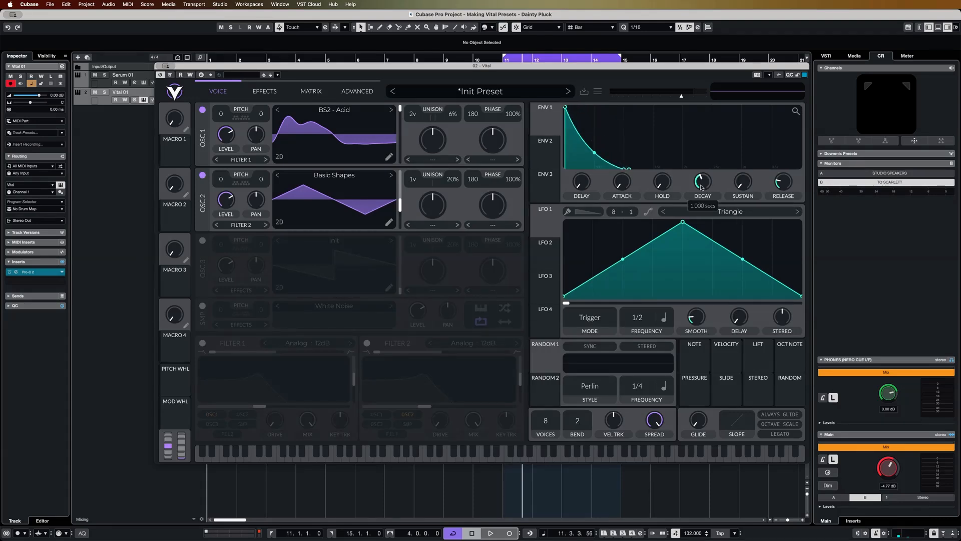
left_click_drag(701, 188, 701, 187)
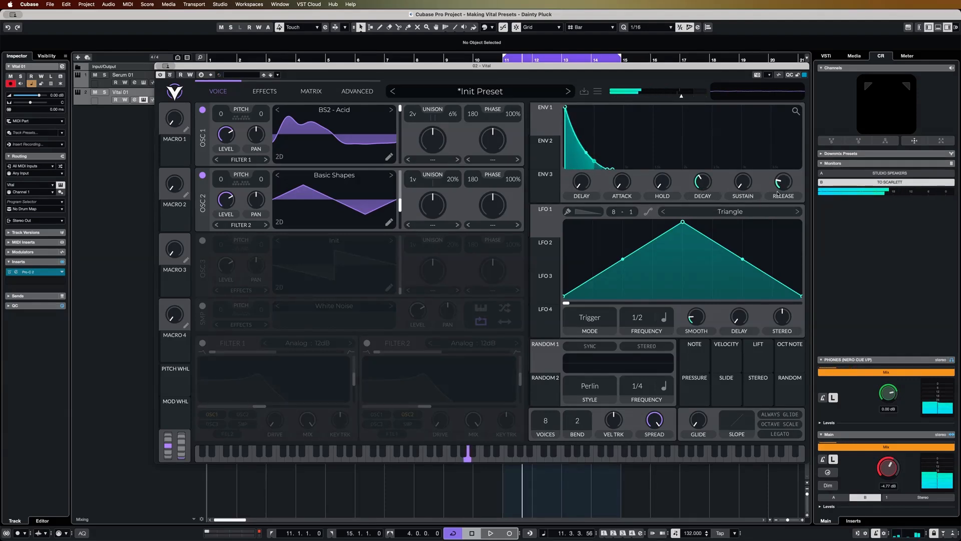
left_click_drag(782, 187, 781, 181)
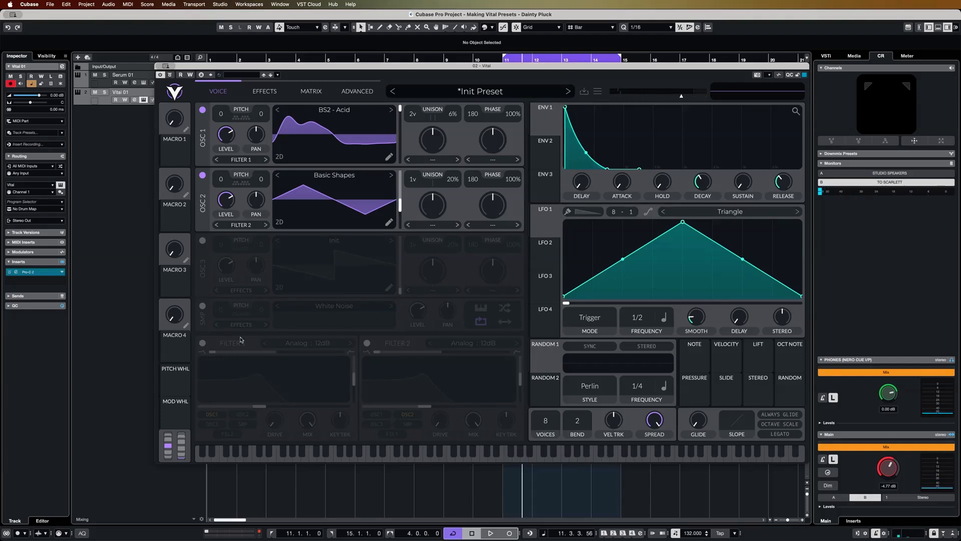
Step: Enable Filter 1 for oscillators 1 and 2, raise its drive and key tracking, and lower its cutoff
left_click(202, 343)
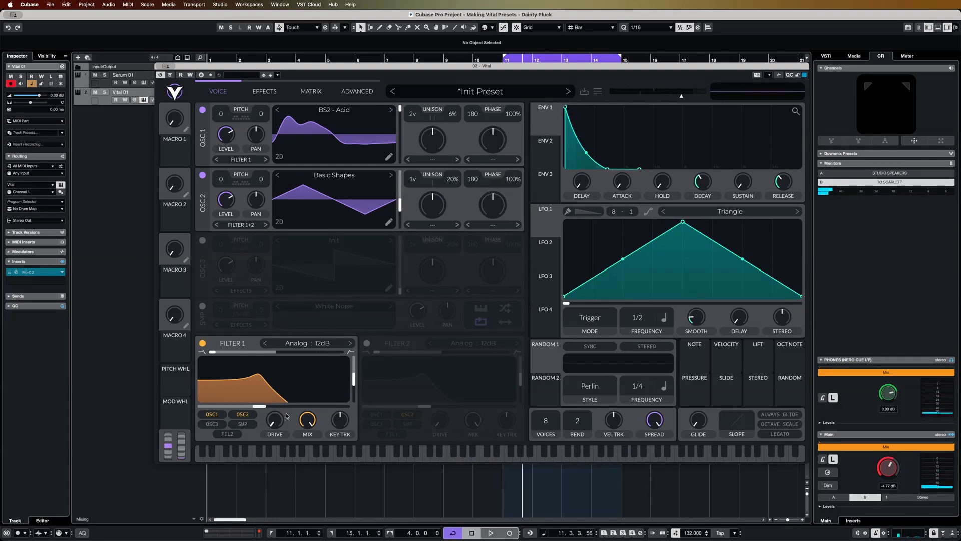
left_click_drag(278, 417, 279, 412)
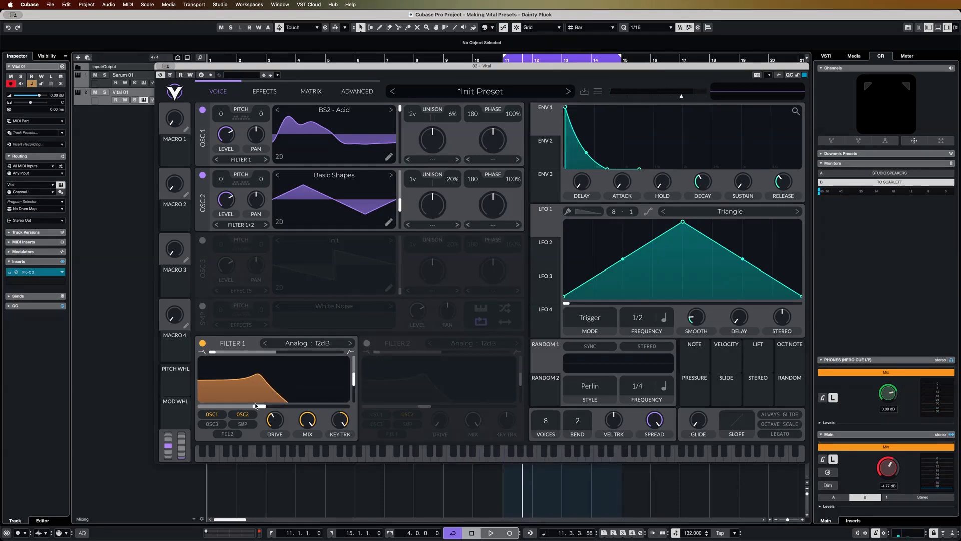
left_click_drag(259, 407, 258, 408)
left_click_drag(258, 409, 238, 412)
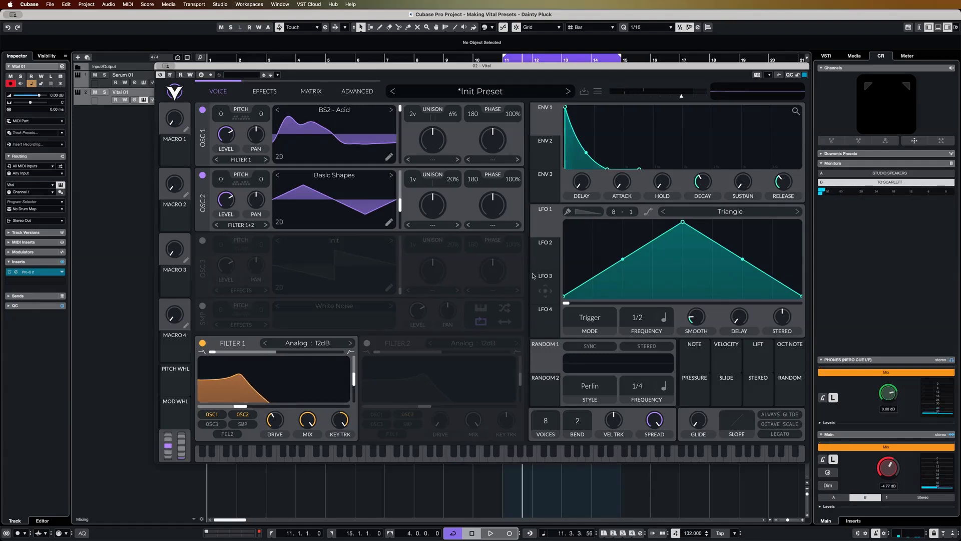
Step: Modulate Filter 1's cutoff with Envelope 2 at a reduced amount, and lower the filter's resonance to minimum
left_click(546, 146)
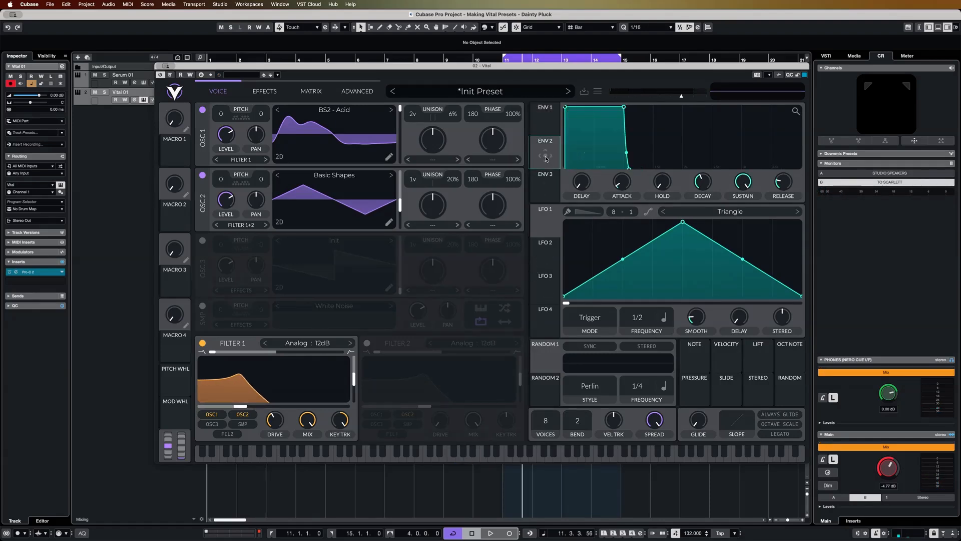
left_click_drag(546, 158, 306, 360)
left_click_drag(277, 394, 277, 394)
left_click_drag(354, 382, 354, 401)
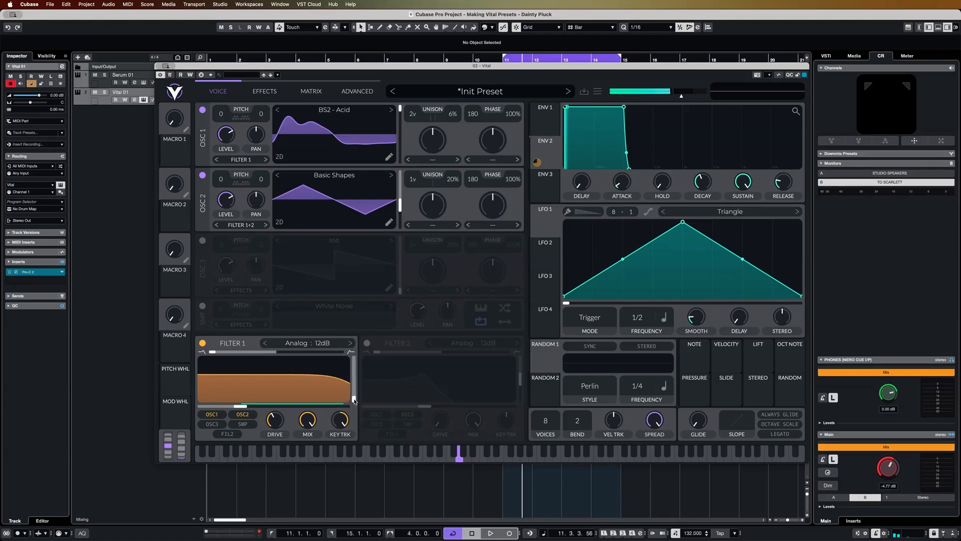
mouse_move(539, 164)
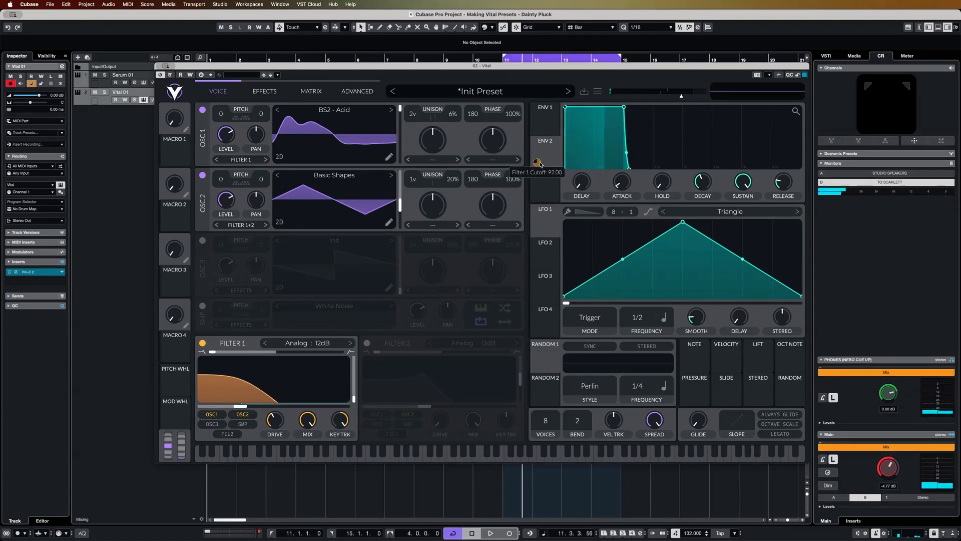
left_click_drag(539, 164, 540, 185)
mouse_move(537, 165)
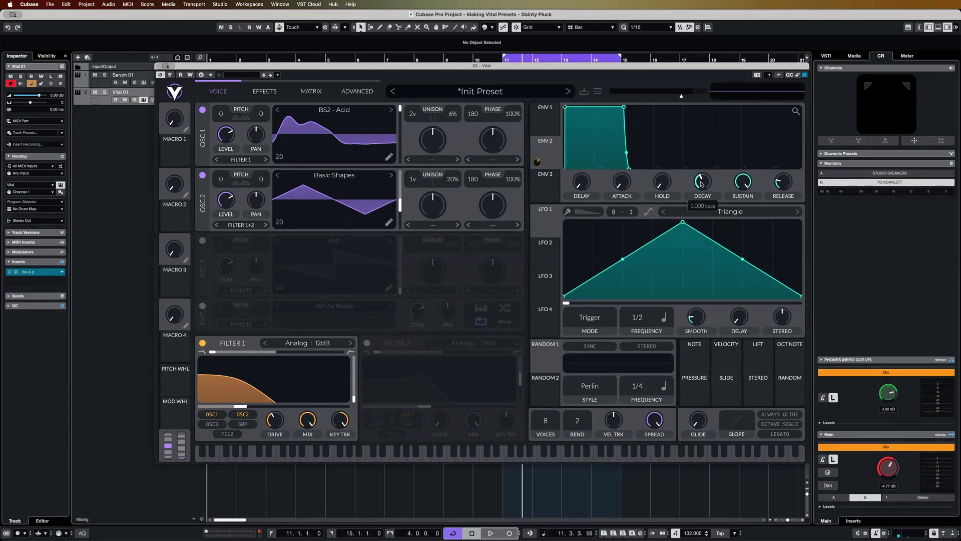
Step: Set Envelope 2's decay to about 0.271 secs, sustain to about 0.228 and release to about 0.040 secs
left_click_drag(701, 183, 700, 188)
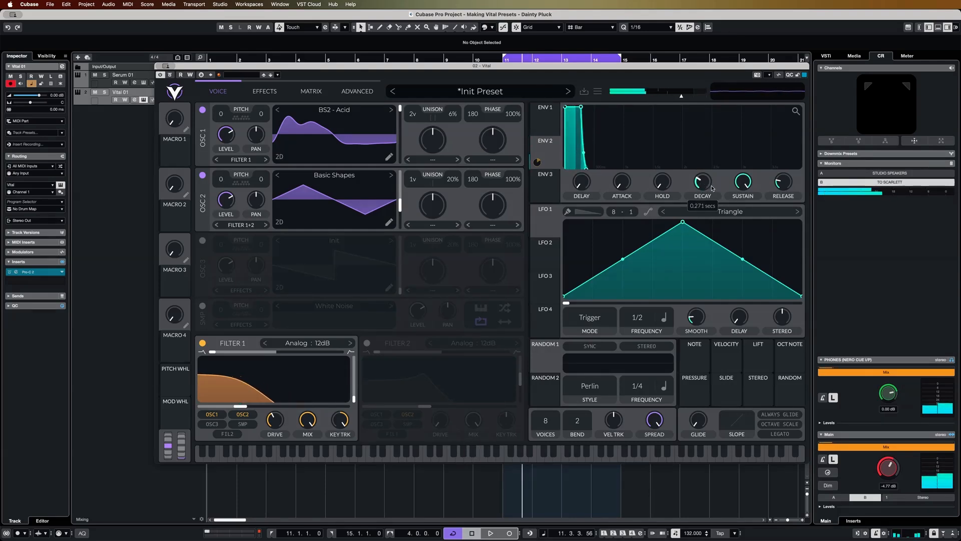
left_click_drag(742, 184, 738, 209)
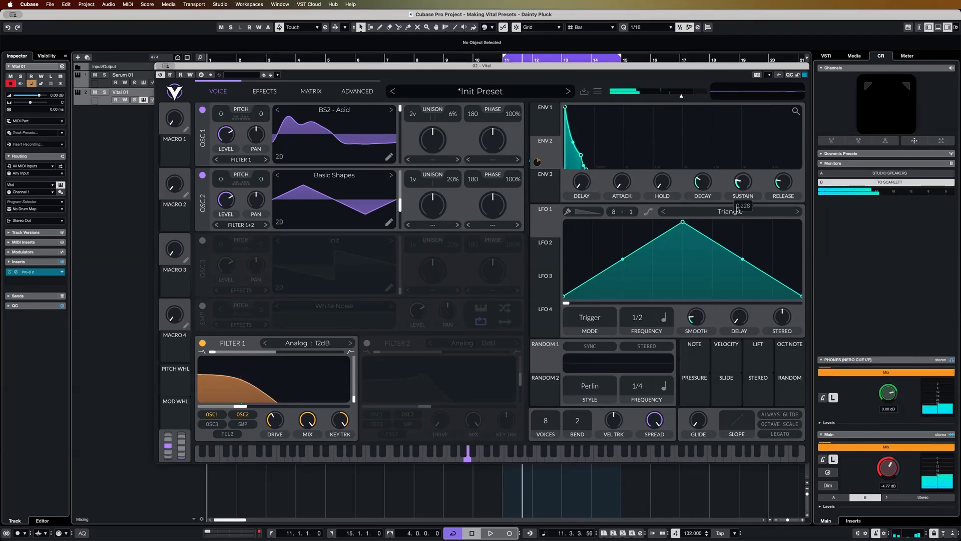
mouse_move(784, 184)
left_mouse_down()
mouse_move(790, 173)
mouse_move(789, 181)
left_mouse_up()
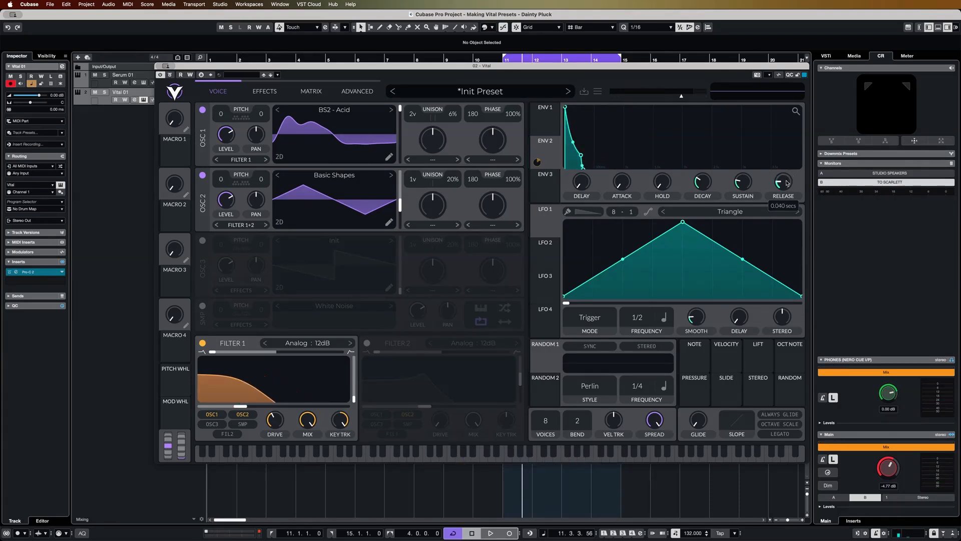
Step: Move Distortion to the start of the effects chain, enable it as Soft Clip and lower its drive
left_click(265, 92)
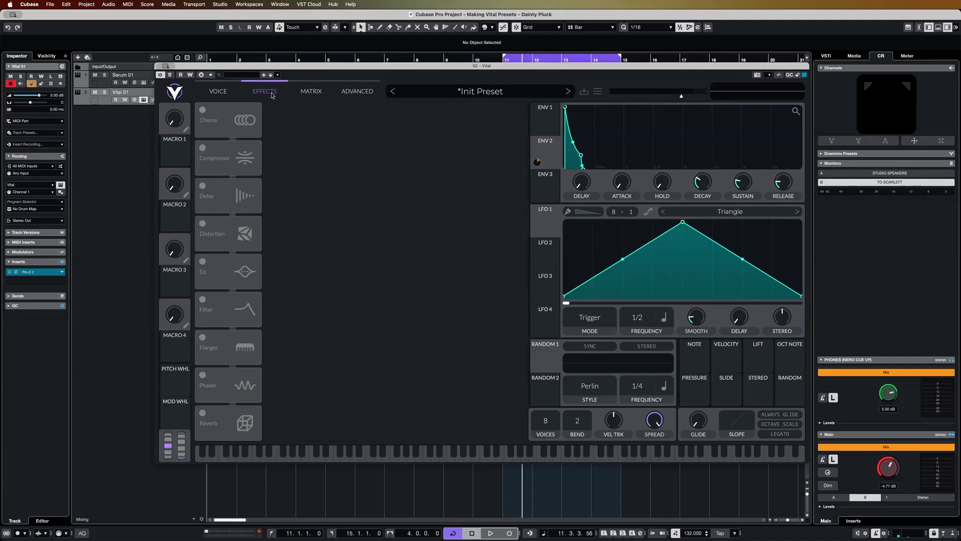
left_click_drag(225, 136, 219, 115)
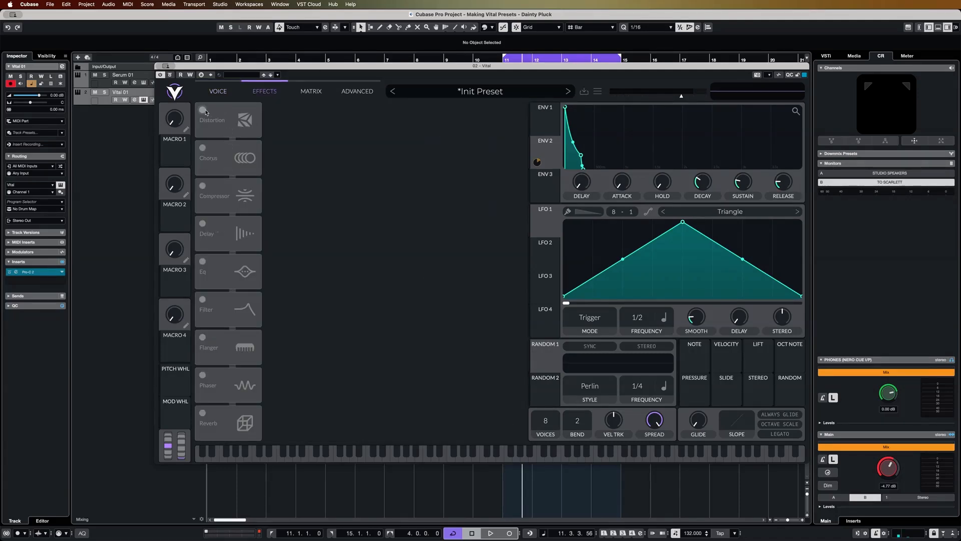
left_click(204, 111)
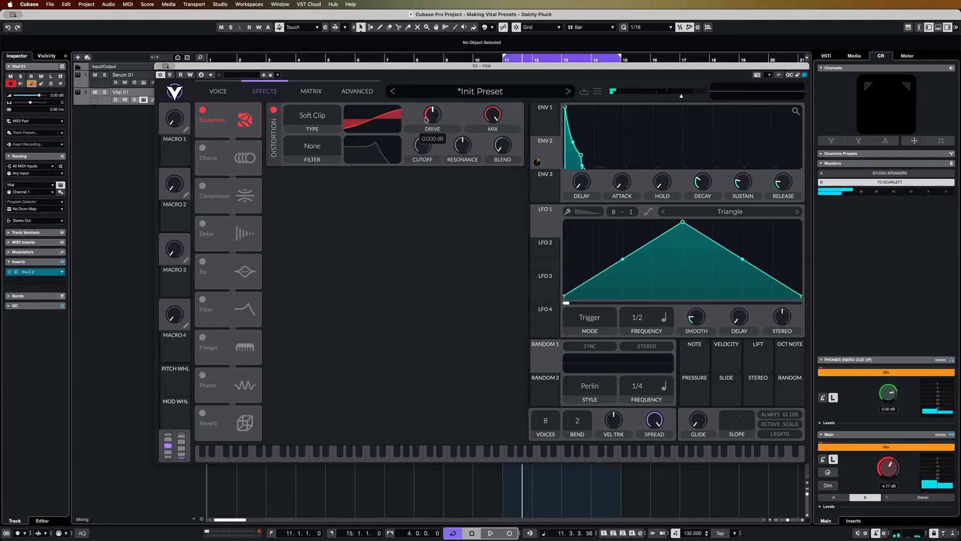
left_click_drag(433, 119, 427, 122)
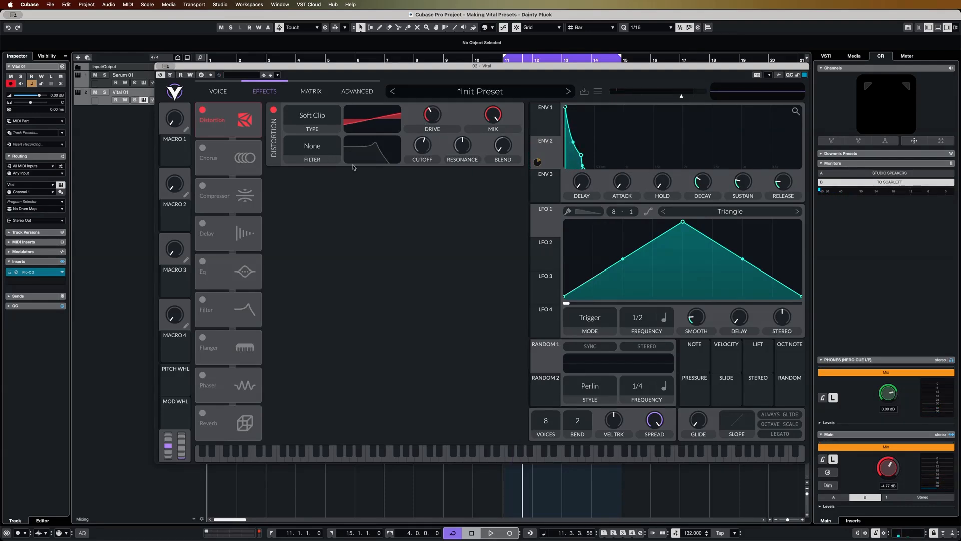
Step: Enable the Chorus effect and raise its depth to about 73%
left_click(203, 148)
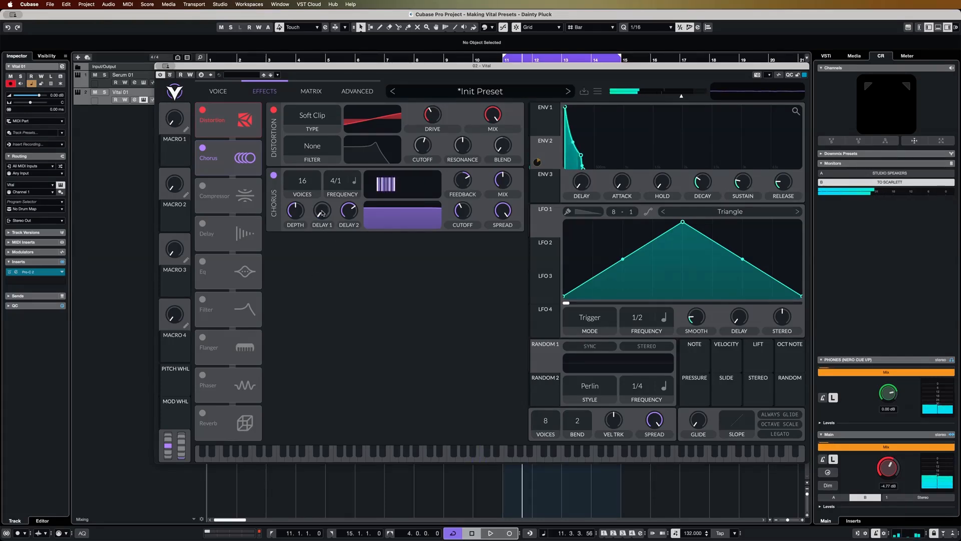
left_click_drag(291, 213, 293, 205)
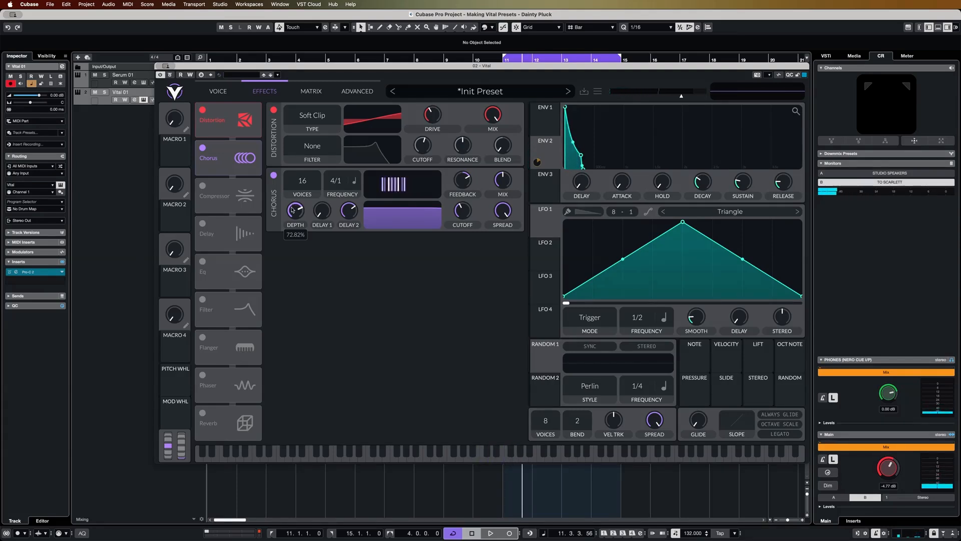
Step: Enable the Delay effect in Stereo mode and set its second frequency to 1/16
left_click(207, 226)
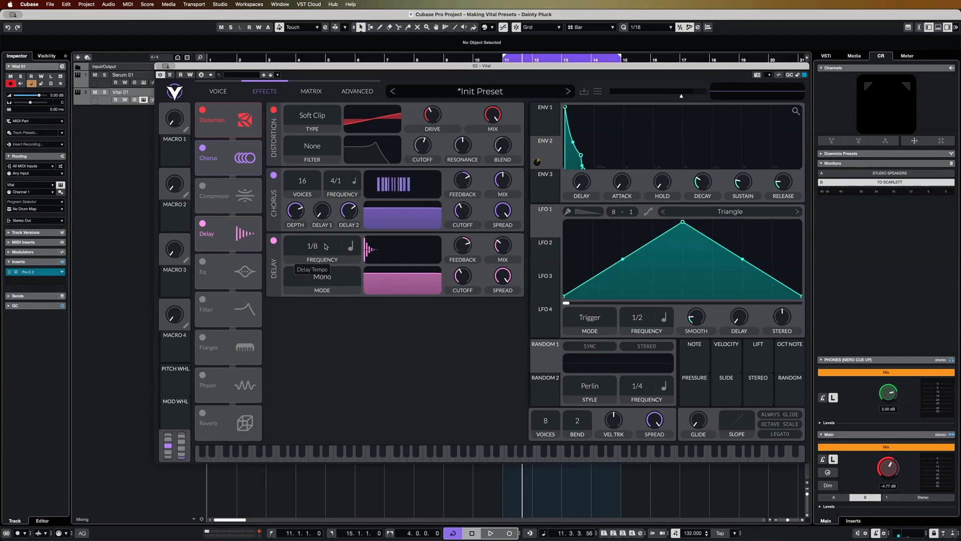
left_click(296, 291)
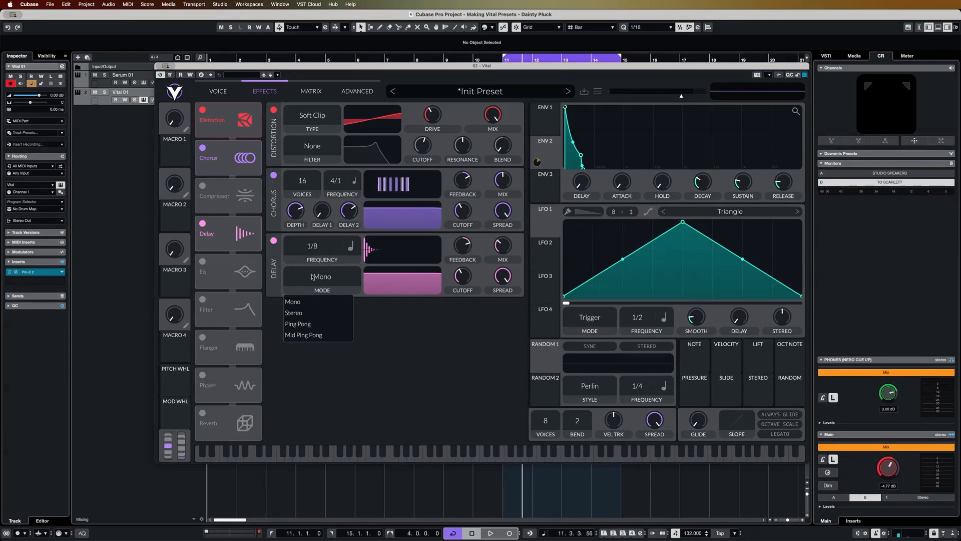
left_click(294, 313)
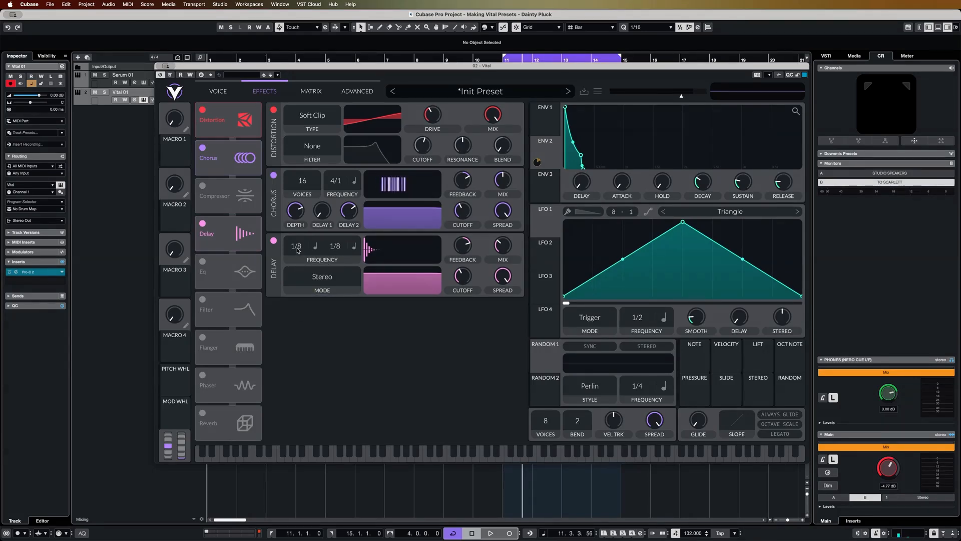
scroll(340, 248, "down", 1)
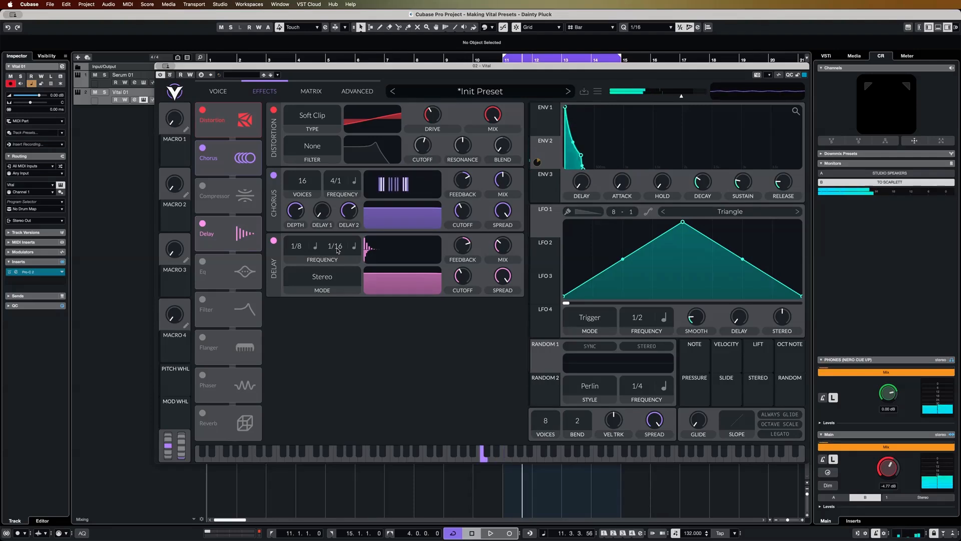
Step: Lower the delay's feedback to about 20%
mouse_move(464, 249)
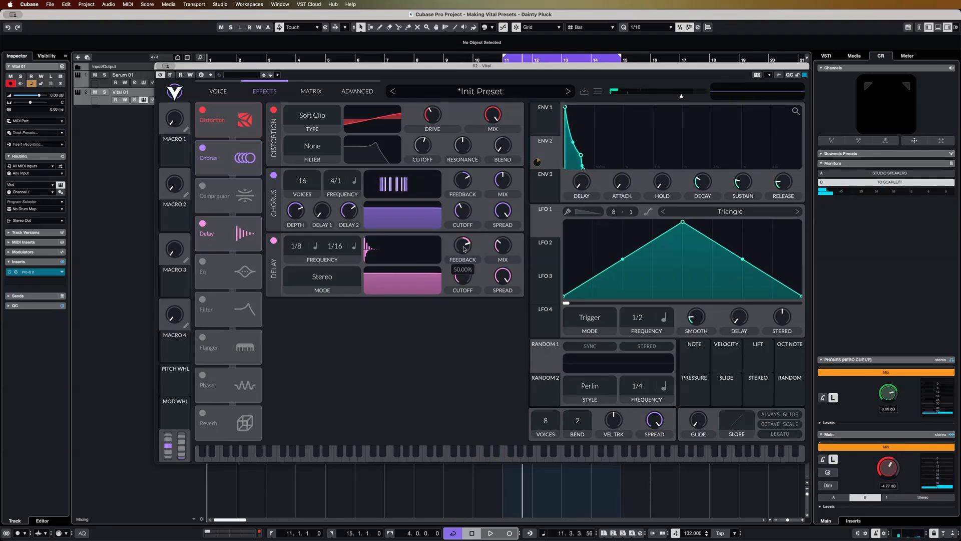
left_click_drag(464, 249, 464, 252)
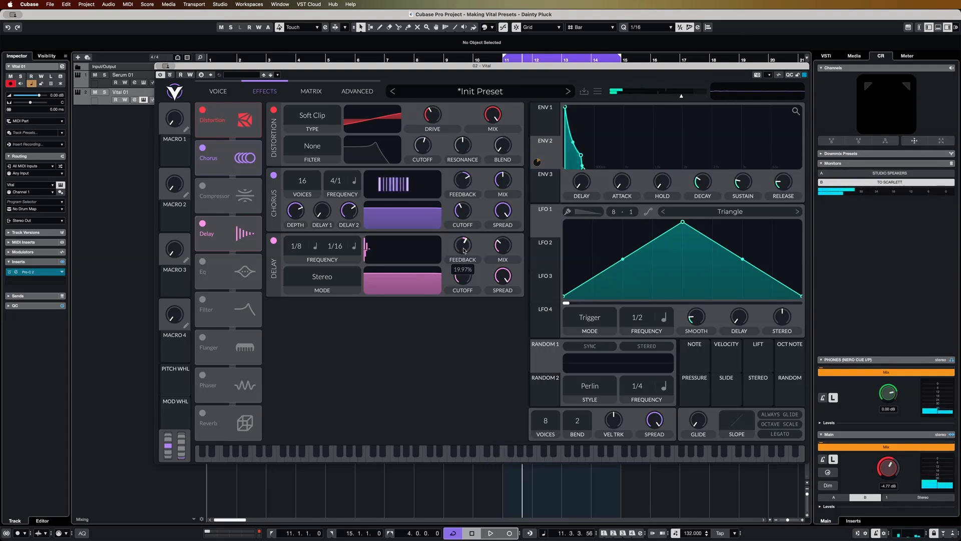
left_click_drag(464, 250, 465, 249)
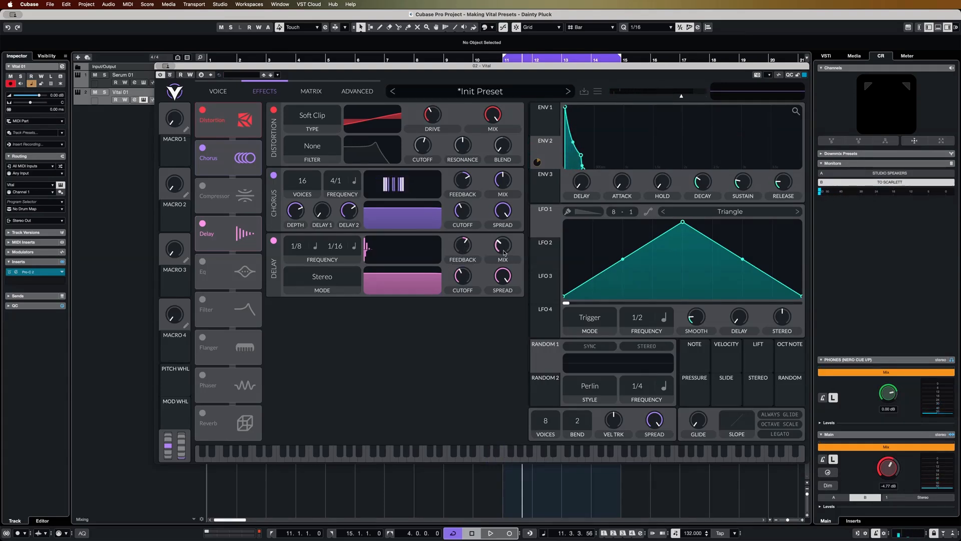
Step: Set the delay's mix to about 23% and raise its filter cutoff to thin out the lows of the echoes
left_click_drag(504, 252, 504, 258)
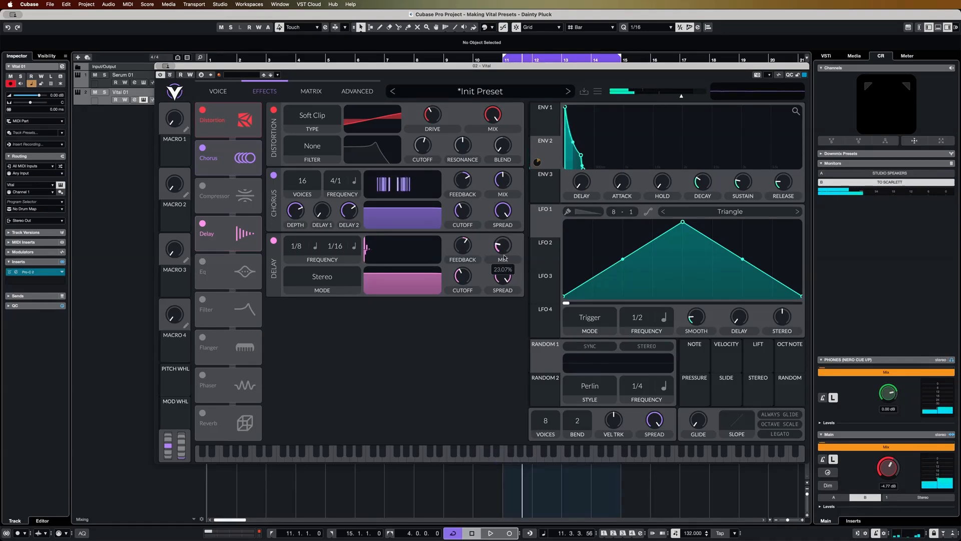
left_click_drag(463, 275, 470, 256)
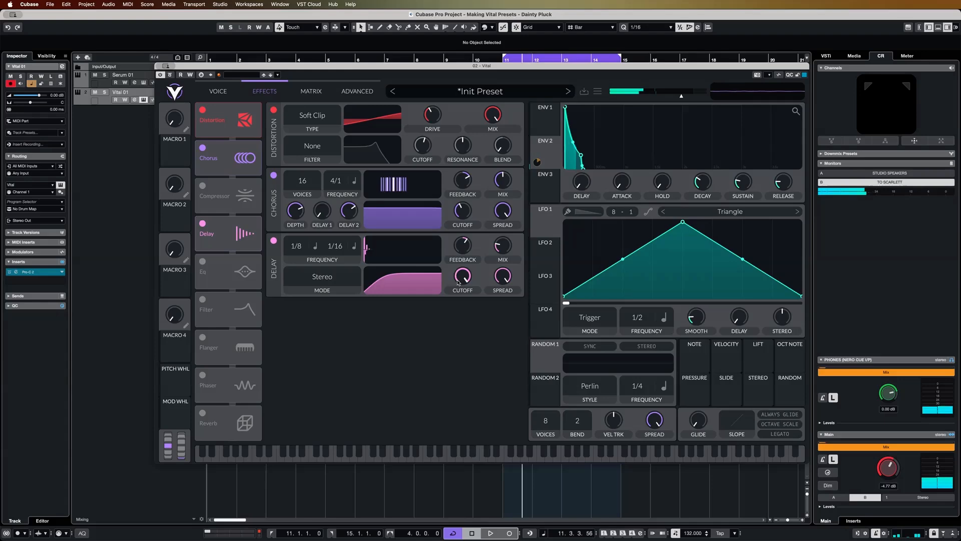
Step: Open the Vital 01 MIDI part in the Key Editor, examine its notes across the octaves and play the loop
left_click_drag(506, 68, 533, 453)
double_click(574, 88)
scroll(342, 283, "left", 5)
scroll(388, 271, "down", 5)
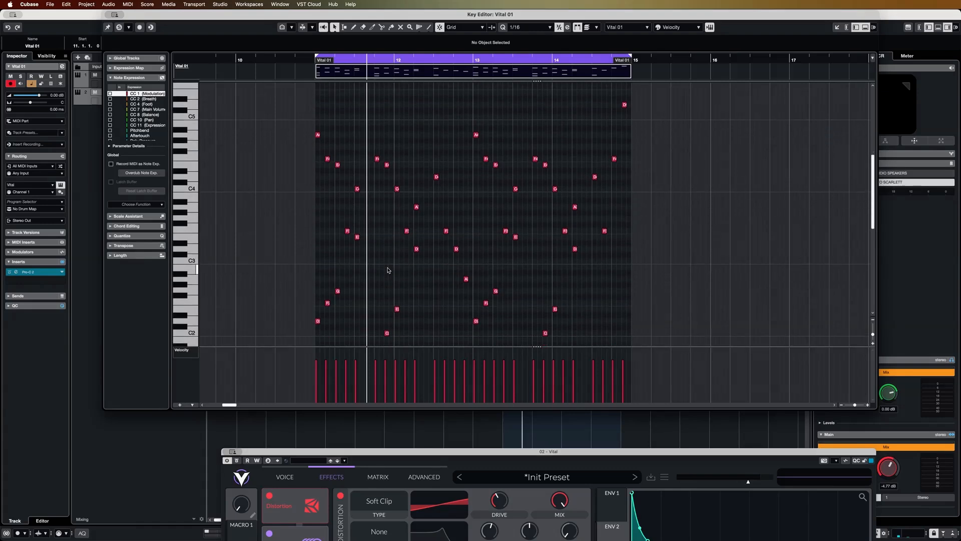
scroll(387, 271, "down", 5)
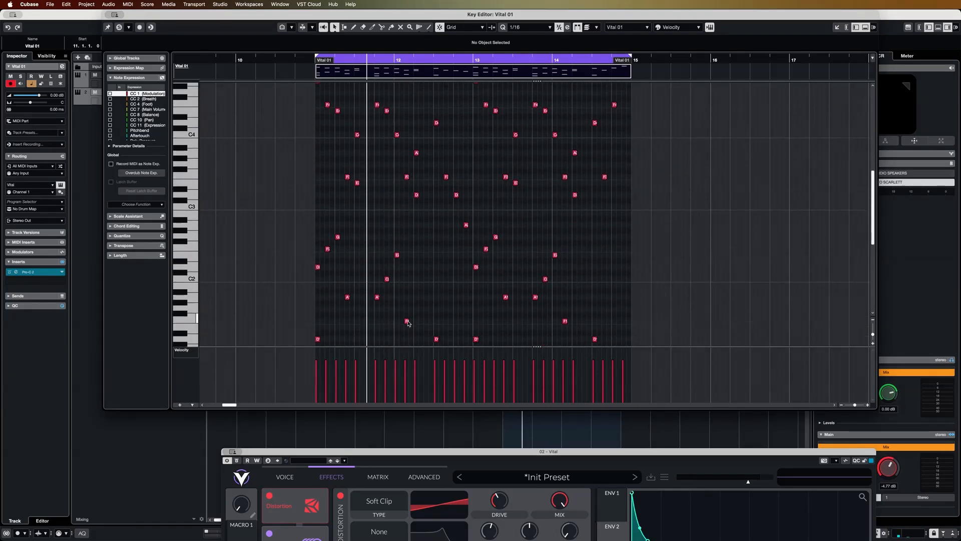
scroll(410, 321, "down", 2)
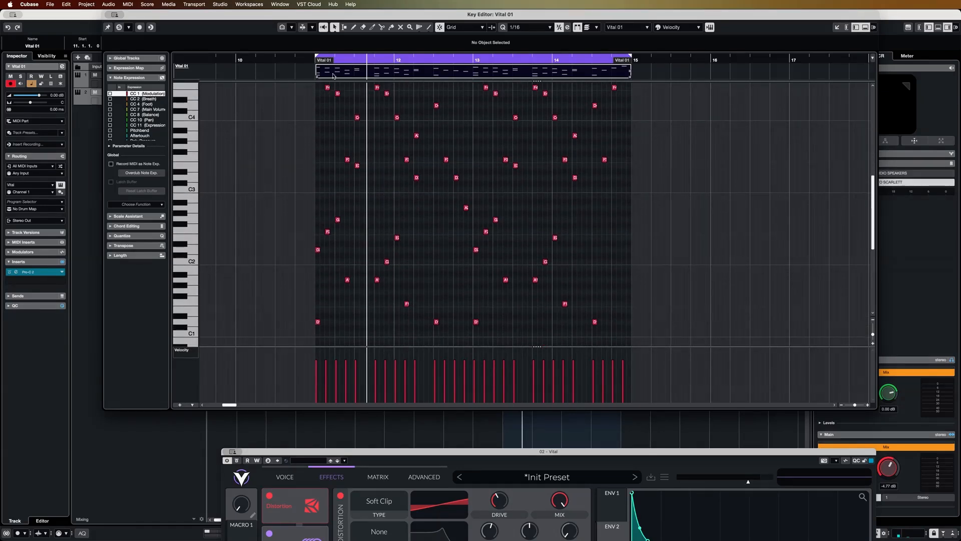
scroll(342, 113, "up", 7)
scroll(569, 345, "down", 3)
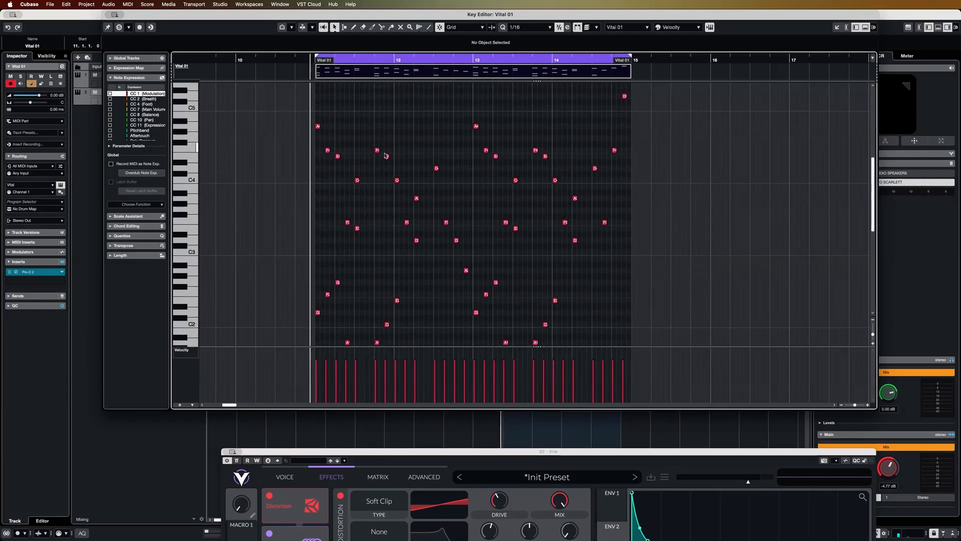
key("space")
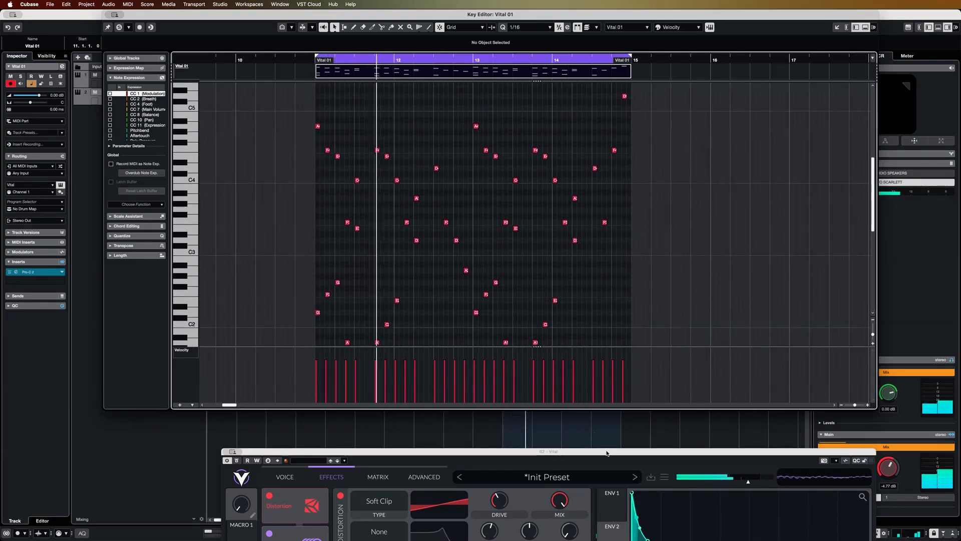
Step: Enable the EQ effect, boosting its low band slightly and its high band more strongly during playback
left_click_drag(606, 454, 547, 84)
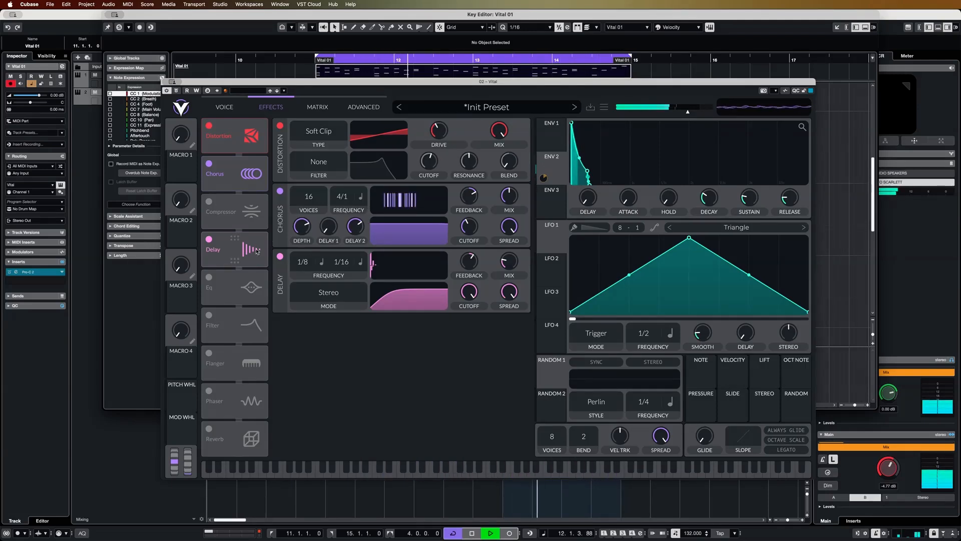
left_click(209, 278)
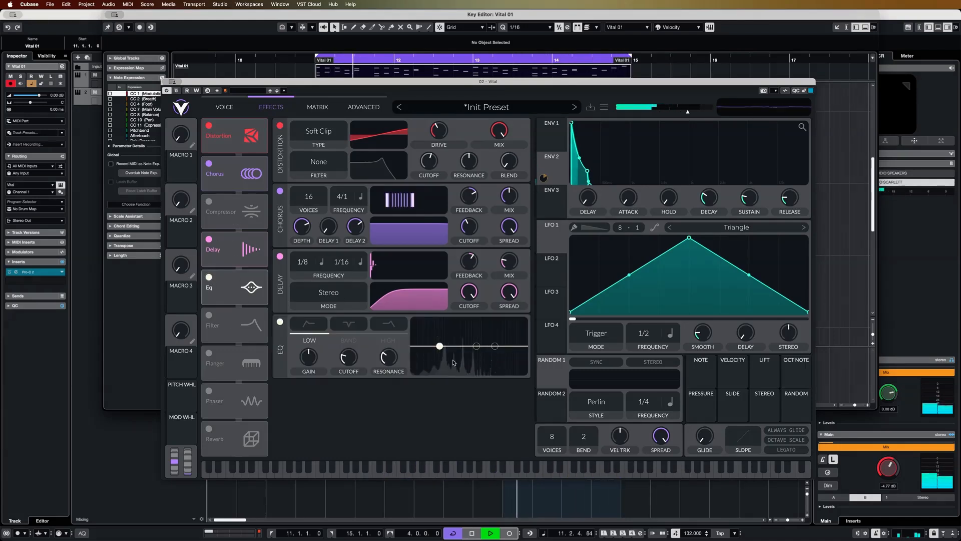
left_click_drag(440, 345, 494, 327)
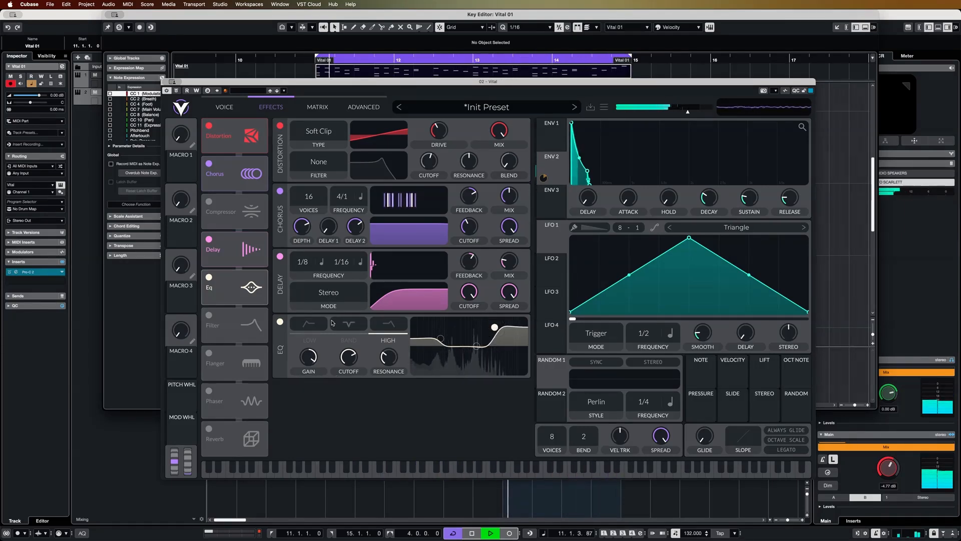
key("space")
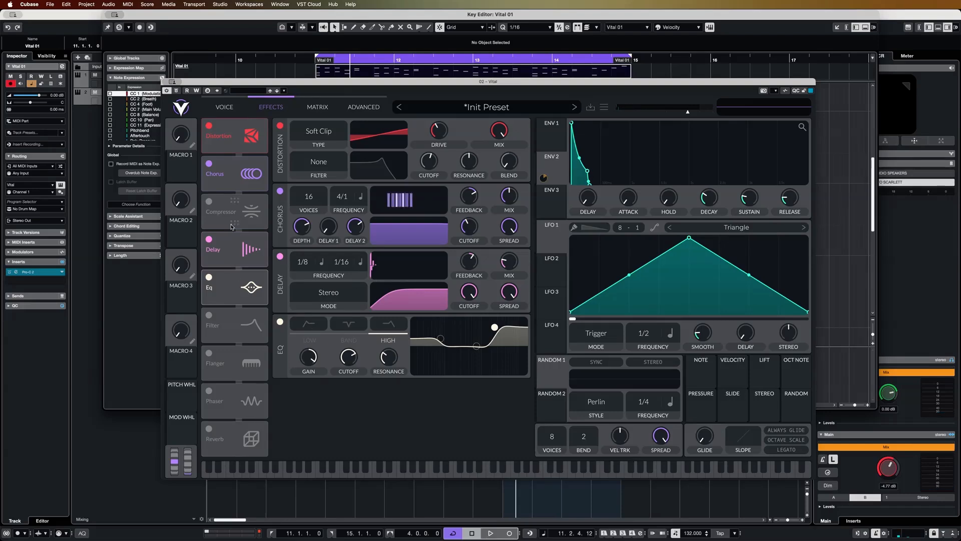
Step: Move the Compressor directly after the EQ in the effects chain, enable it and set its mode to Single Band
left_click_drag(232, 226, 232, 287)
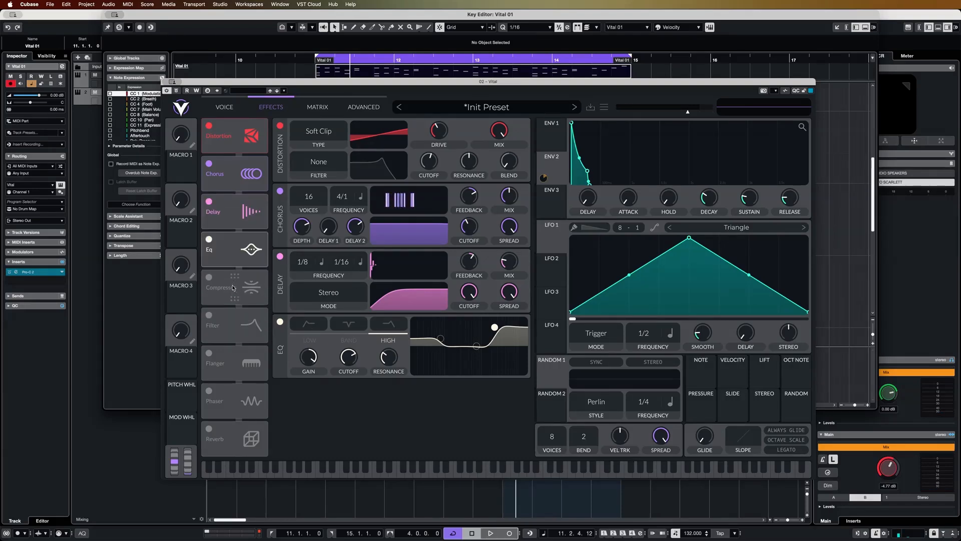
left_click(210, 277)
left_click(315, 392)
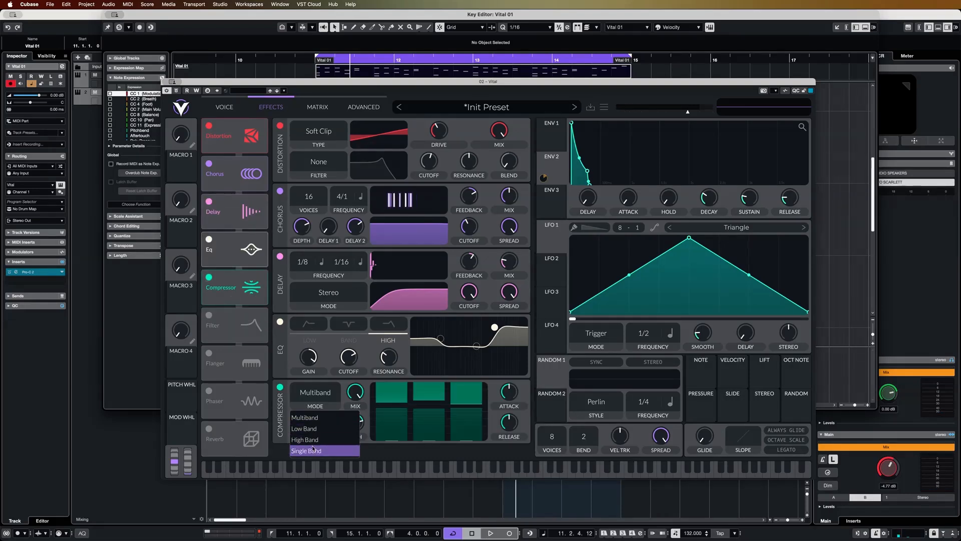
left_click(314, 452)
Step: Raise the compressor's upper threshold and increase its attack while the loop plays
key("space")
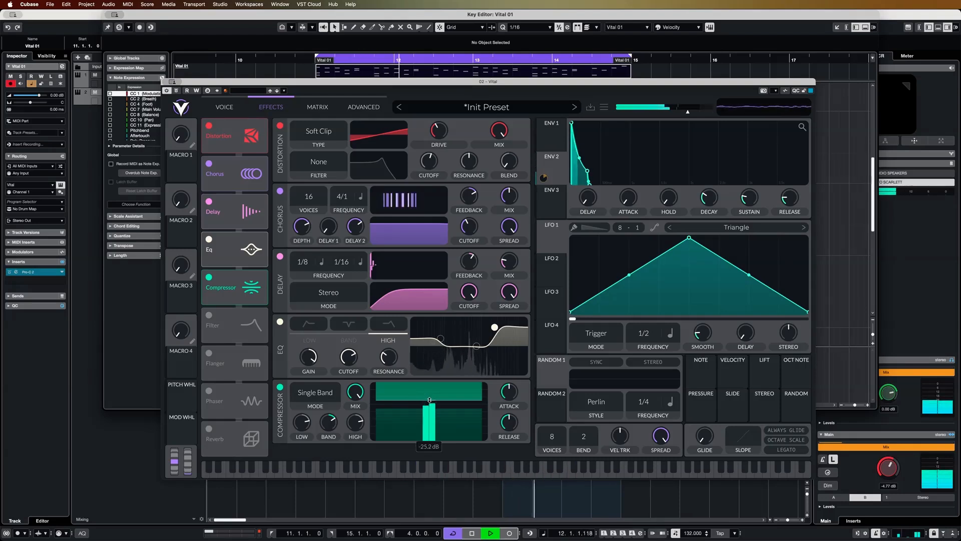
left_click_drag(429, 400, 430, 389)
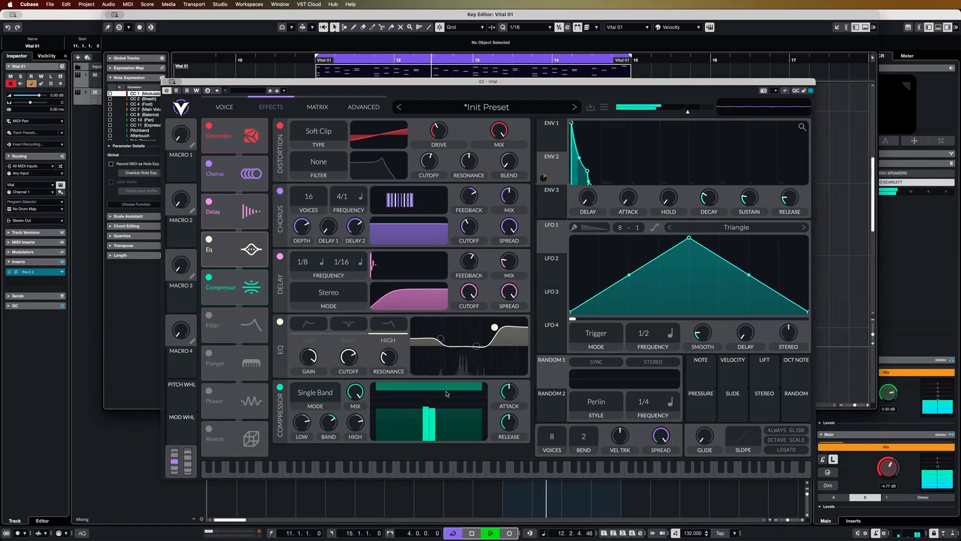
mouse_move(430, 391)
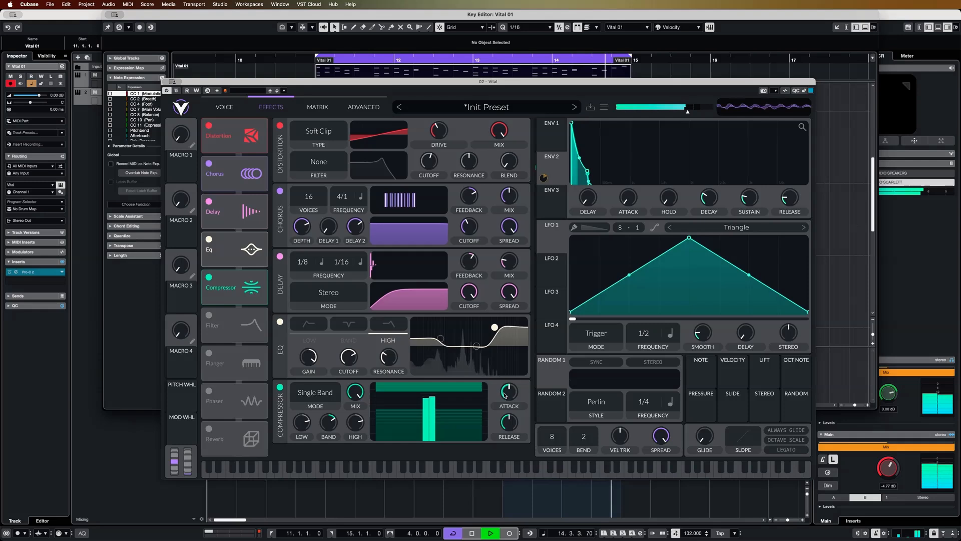
left_click_drag(505, 394, 511, 391)
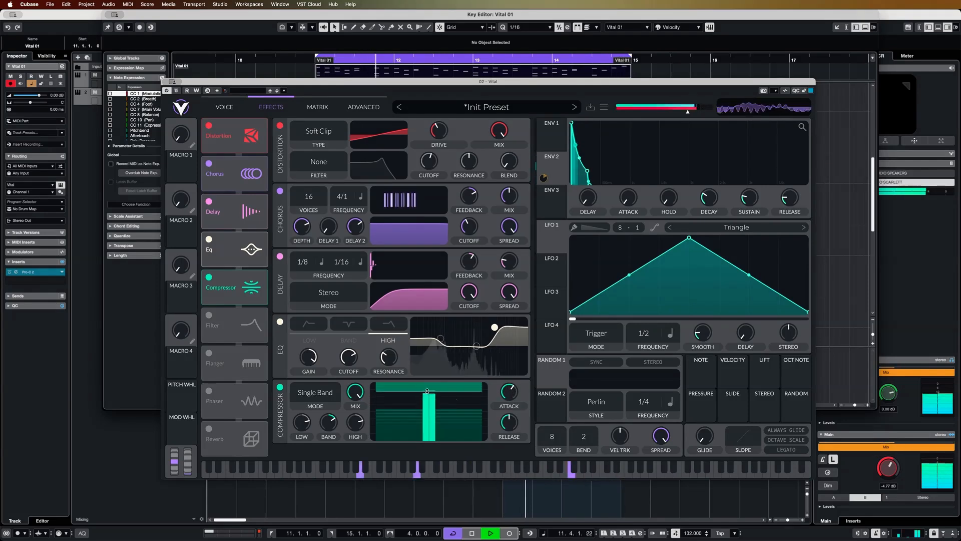
mouse_move(428, 390)
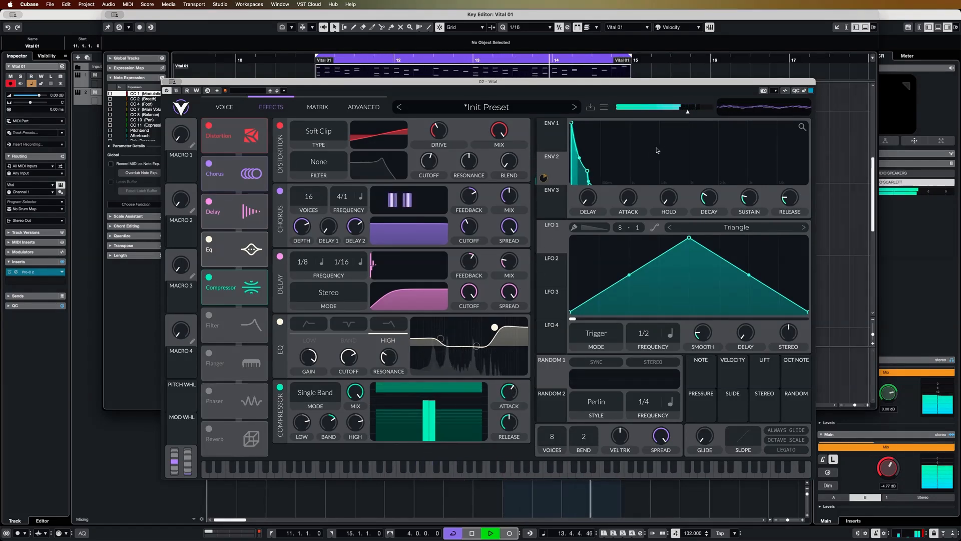
Step: Lower the synth's output volume slightly and stop playback
mouse_move(687, 113)
left_click_drag(687, 113, 686, 113)
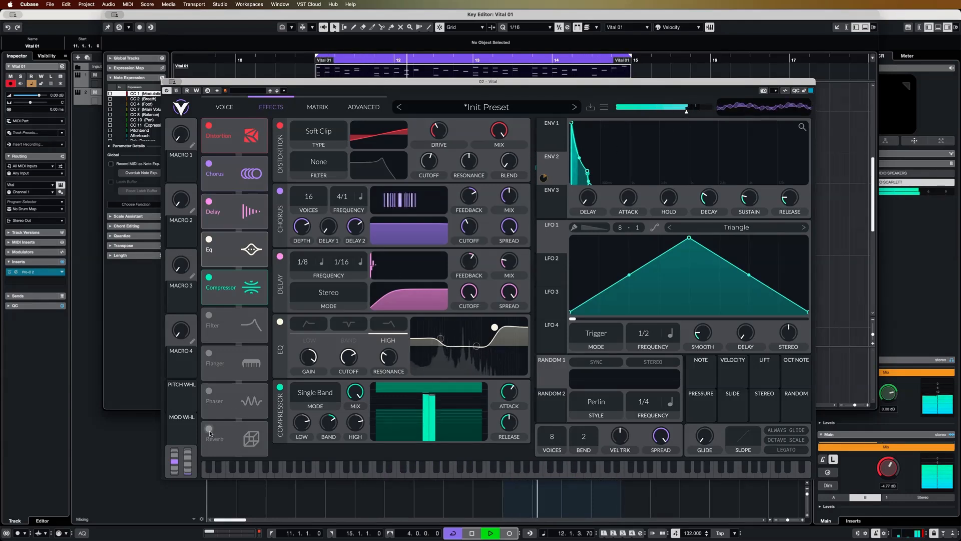
key("space")
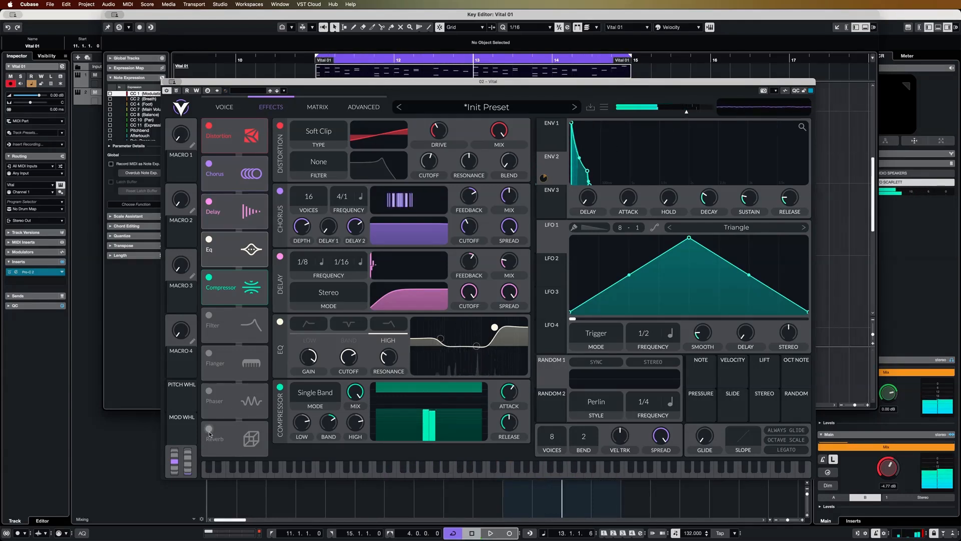
Step: Enable the Reverb effect at the end of the chain and audition it with the loop playing
left_click(210, 432)
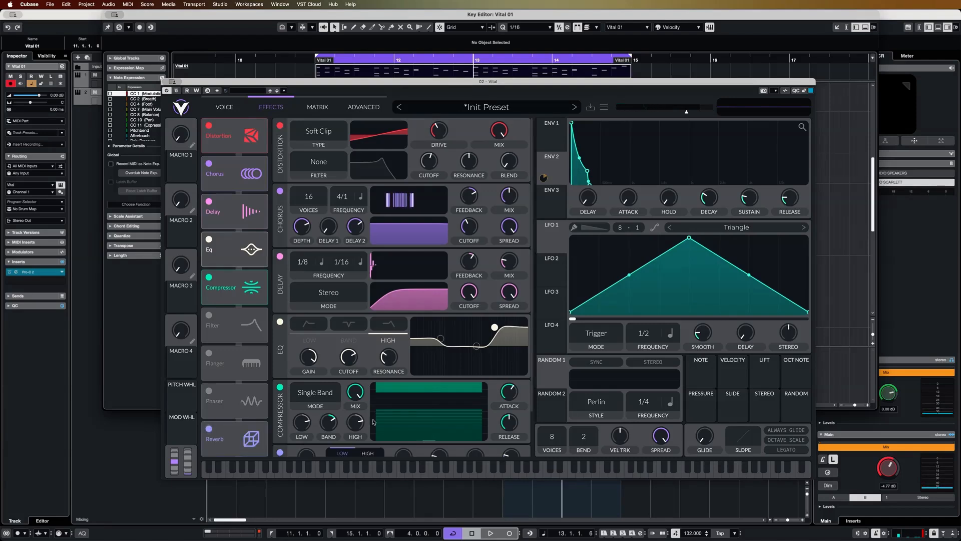
scroll(418, 438, "down", 2)
scroll(418, 438, "down", 3)
key("space")
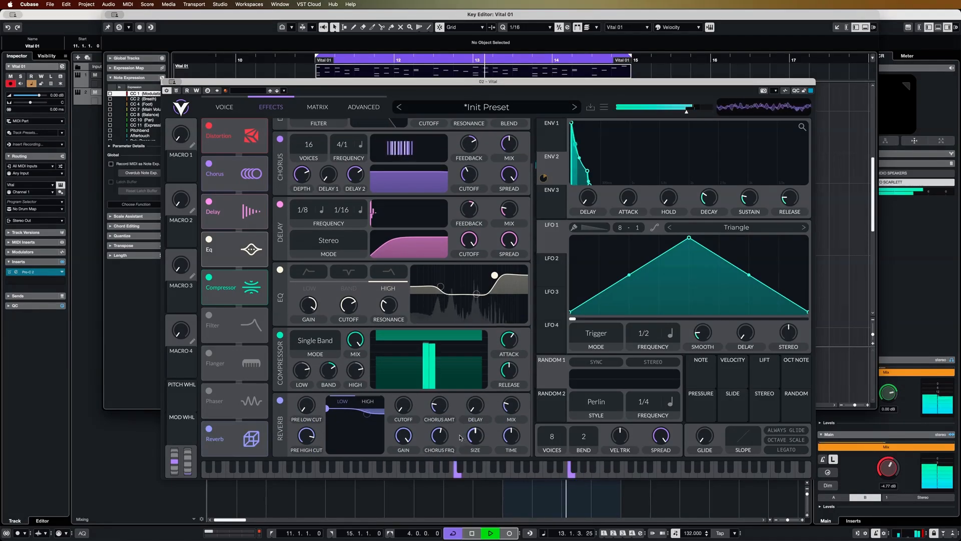
mouse_move(511, 406)
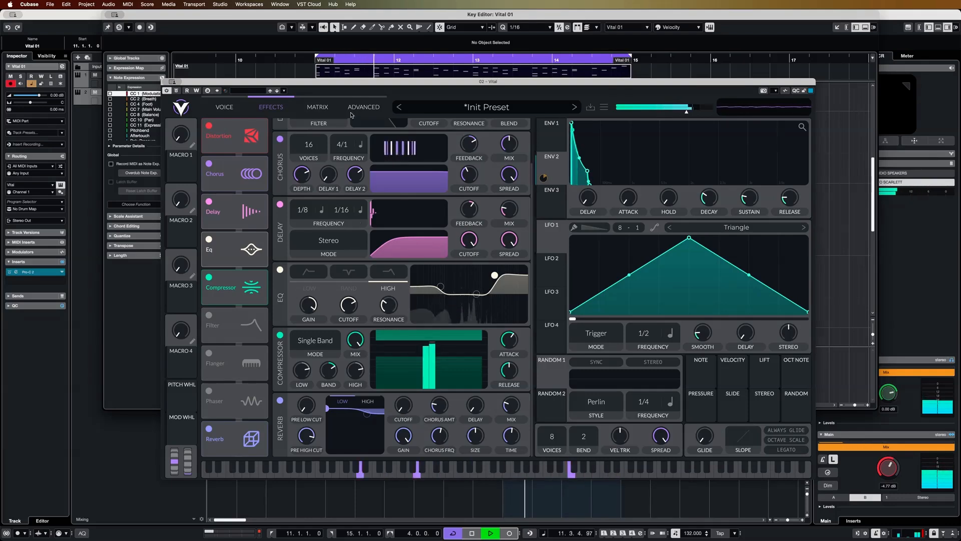
key("space")
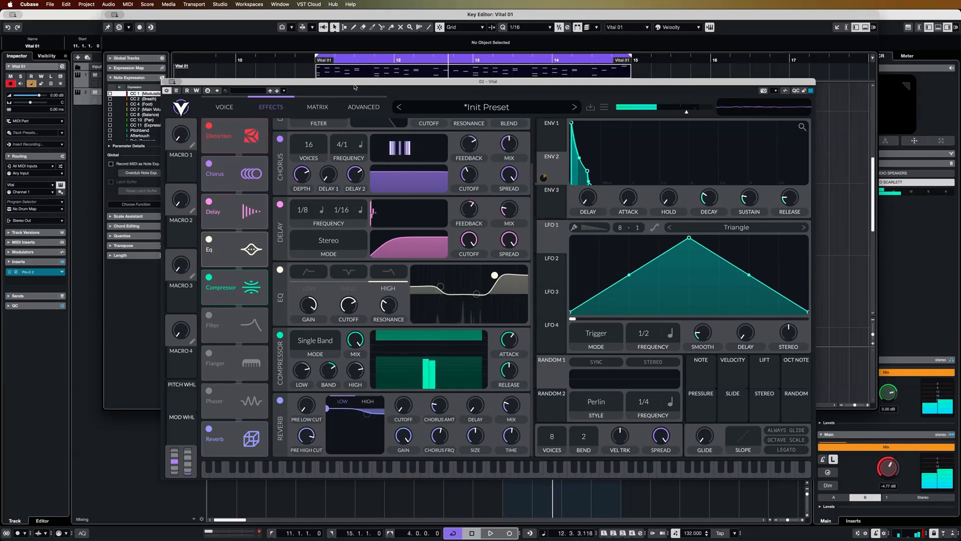